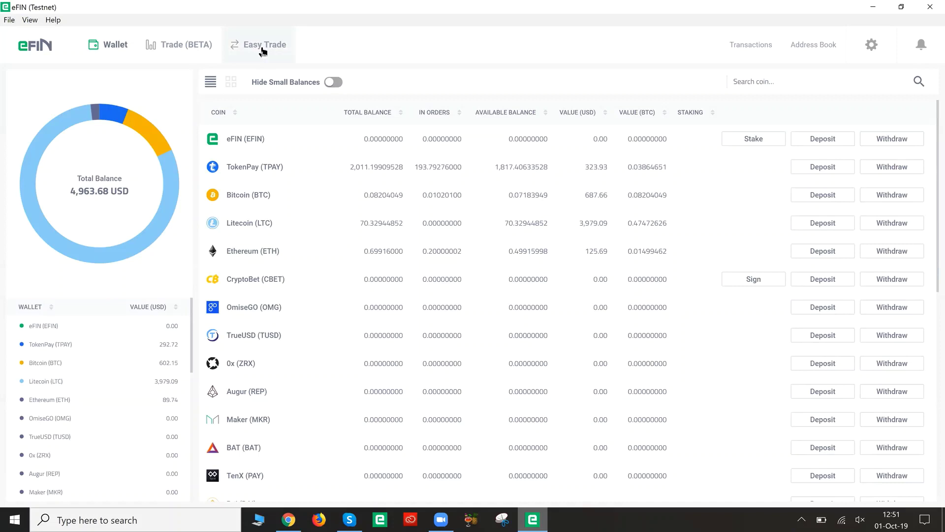
Open Easy Trade, keep TPAY as the coin to sell, and select the exchange amount
{"action": "left_click", "coordinate": [262, 49]}
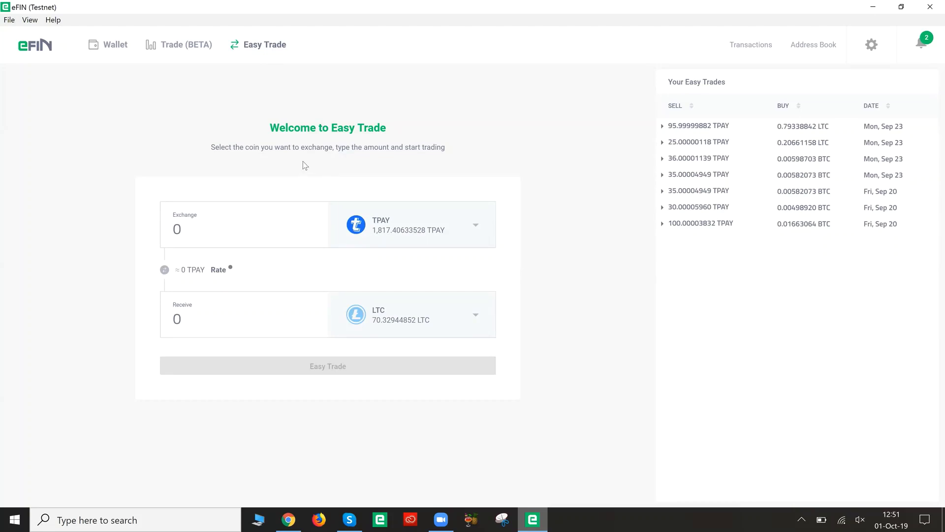
{"action": "left_click", "coordinate": [477, 235]}
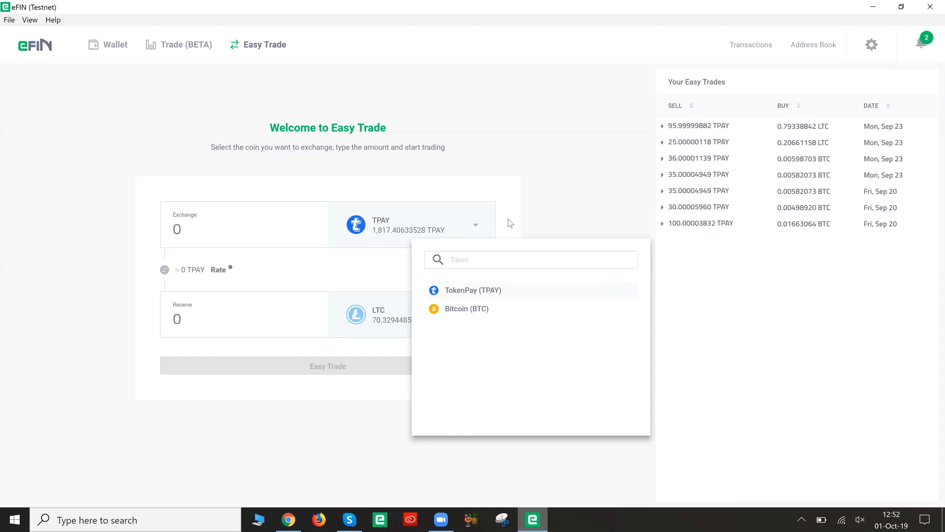
{"action": "left_click", "coordinate": [106, 253]}
{"action": "left_click_drag", "start_coordinate": [197, 232], "coordinate": [167, 229]}
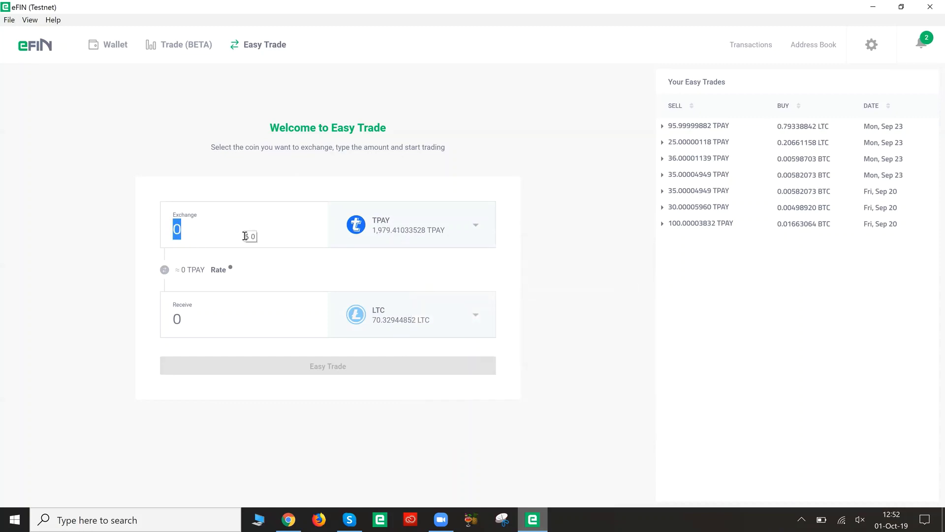
{"action": "type", "text": "100"}
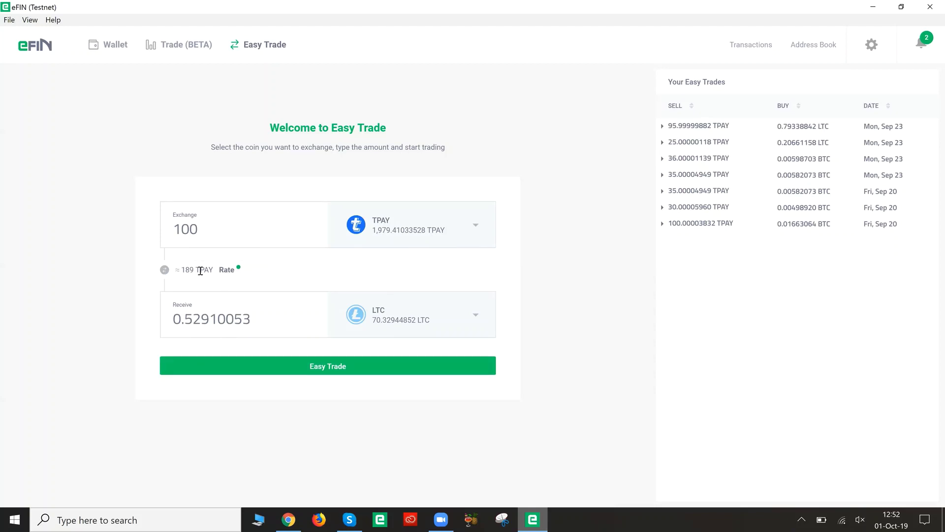
Check the LTC/TPAY order book, then correct the Easy Trade exchange amount back to 100 TPAY
{"action": "left_click", "coordinate": [185, 46]}
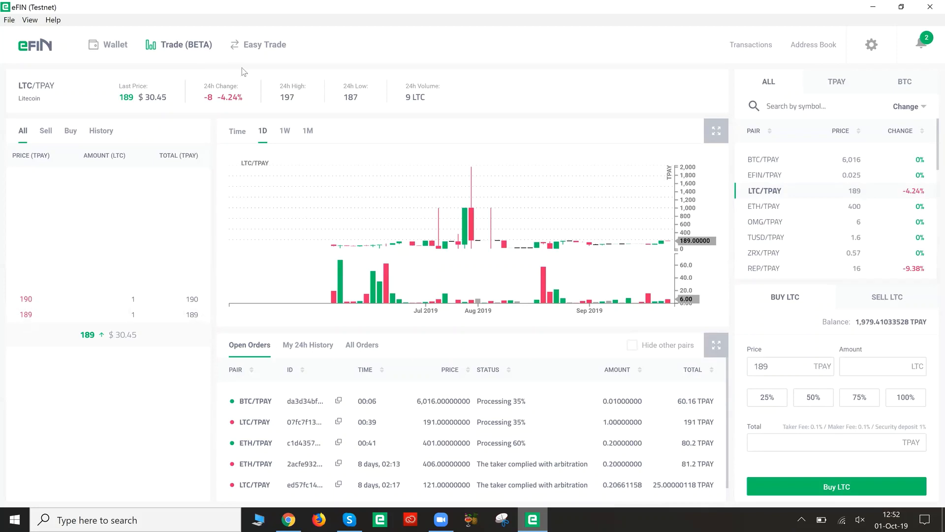
{"action": "left_click", "coordinate": [255, 46]}
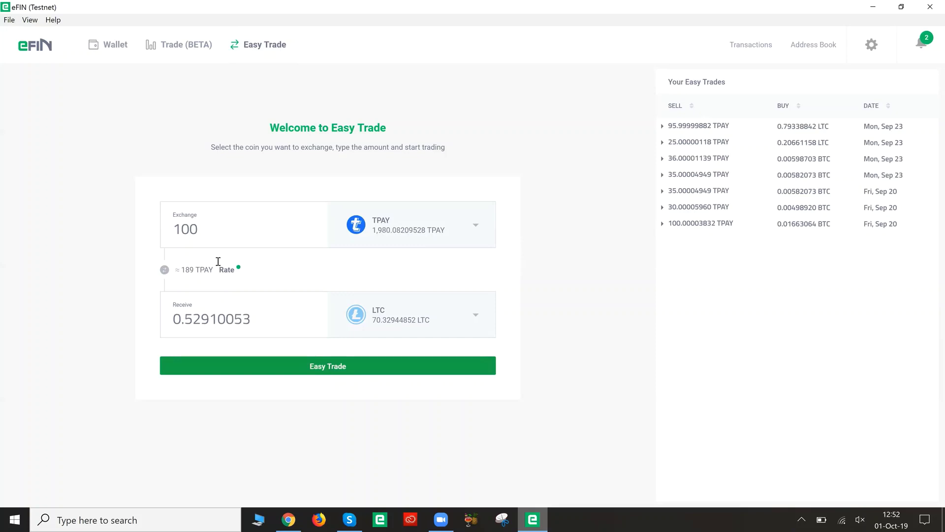
{"action": "left_click", "coordinate": [190, 229]}
{"action": "key", "text": "BackSpace"}
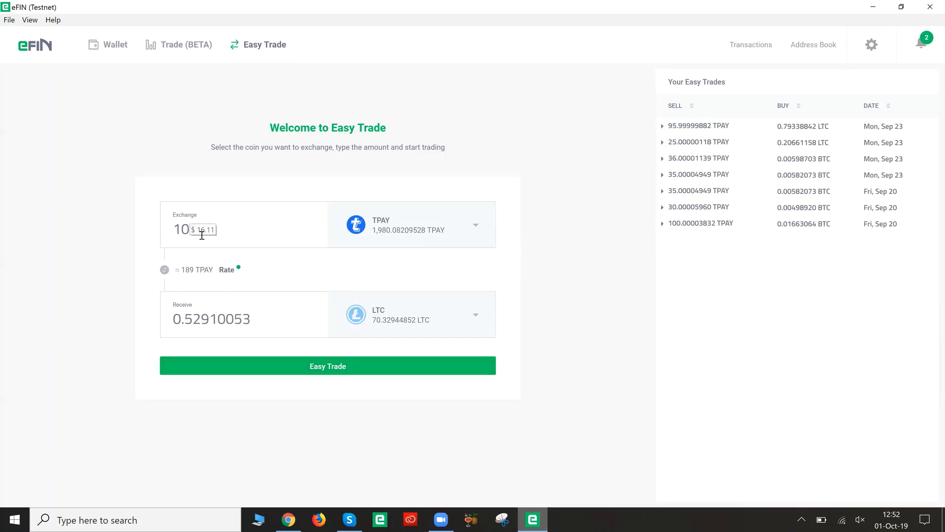
{"action": "type", "text": "0"}
{"action": "left_click", "coordinate": [179, 43]}
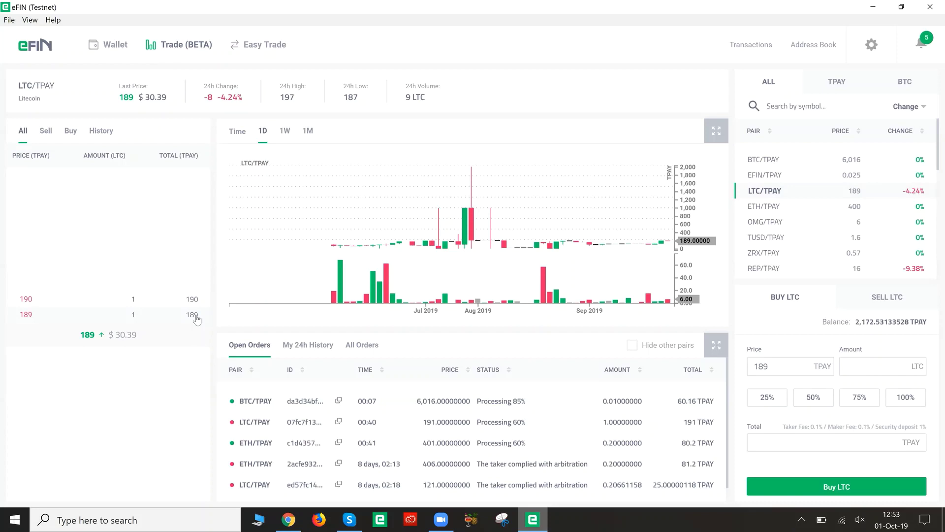
Return to Easy Trade and submit the 100 TPAY for 0.52910053 LTC swap
{"action": "left_click", "coordinate": [258, 47]}
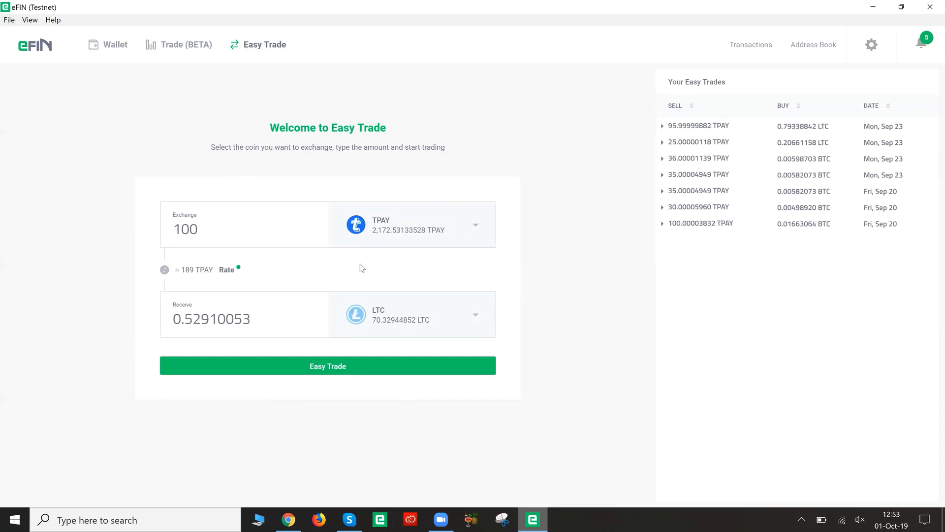
{"action": "left_click", "coordinate": [330, 366]}
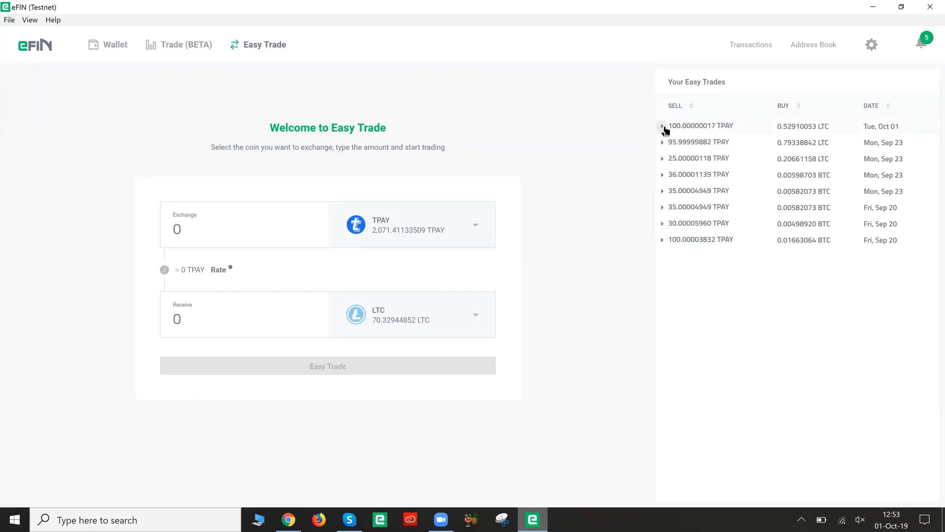
Expand the newest trade to see it processing, then find it in LTC/TPAY open orders
{"action": "left_click", "coordinate": [663, 127]}
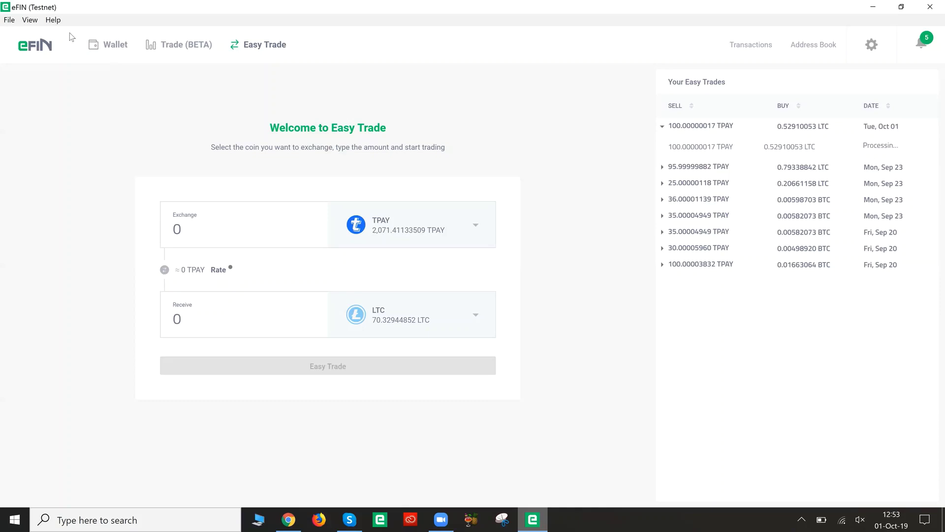
{"action": "left_click", "coordinate": [189, 47]}
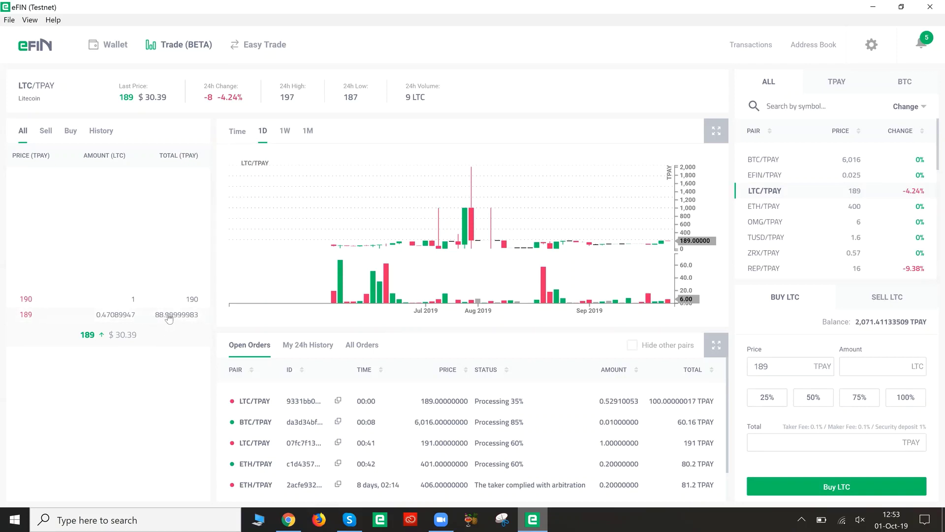
Quote 80 TPAY for 0.42328043 LTC at rate 189, after checking the LTC/TPAY order book
{"action": "left_click", "coordinate": [255, 46]}
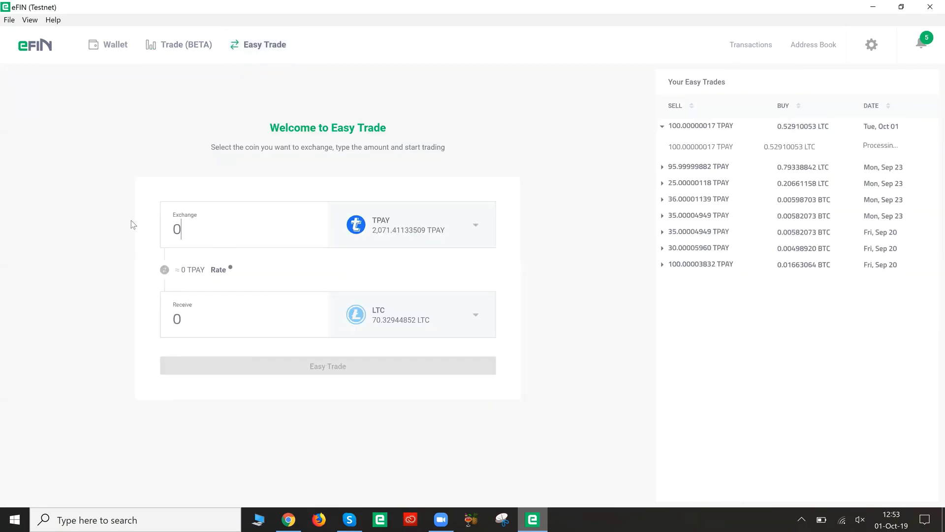
{"action": "type", "text": "80"}
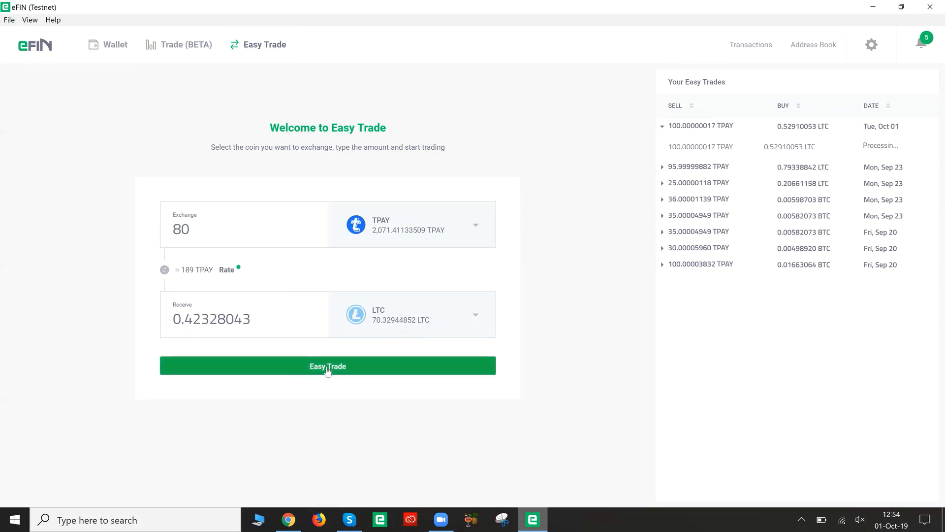
{"action": "left_click", "coordinate": [168, 47]}
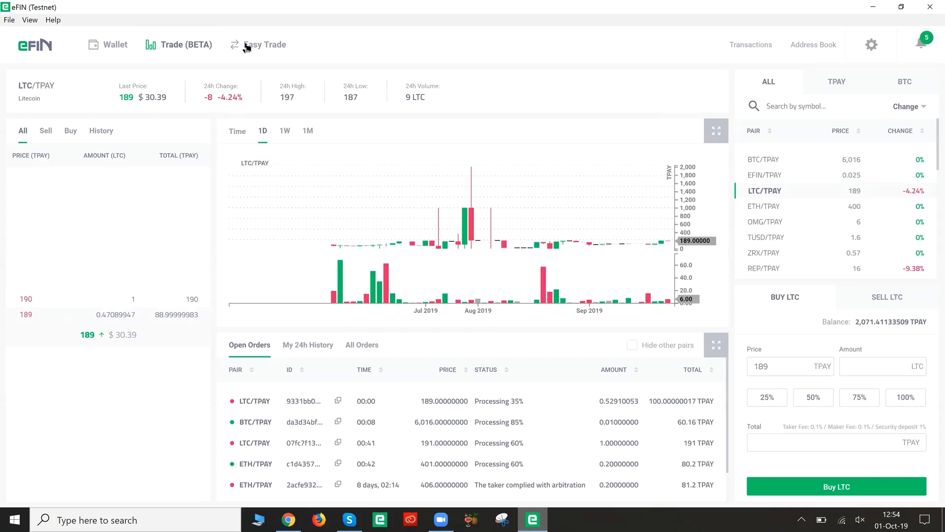
{"action": "left_click", "coordinate": [265, 46]}
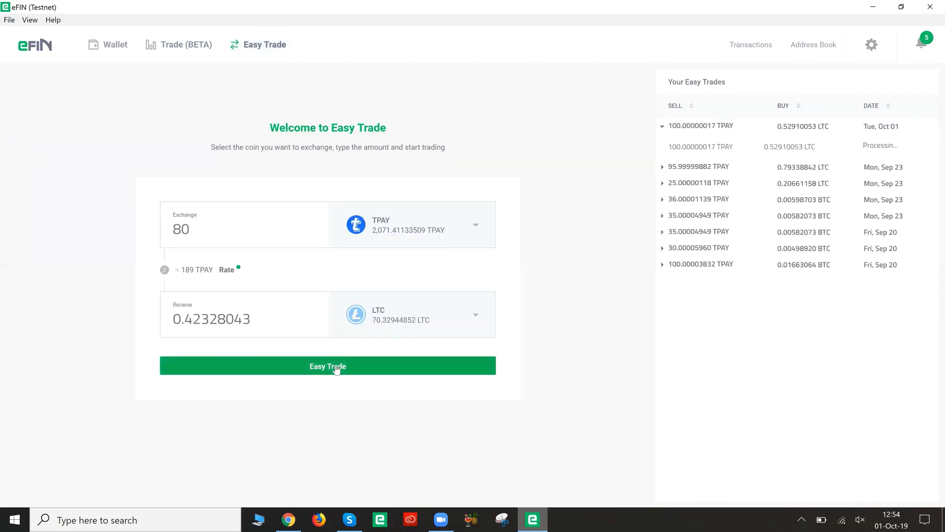
Submit the 80 TPAY for 0.42328043 LTC swap and find it among LTC/TPAY open orders
{"action": "left_click", "coordinate": [337, 367]}
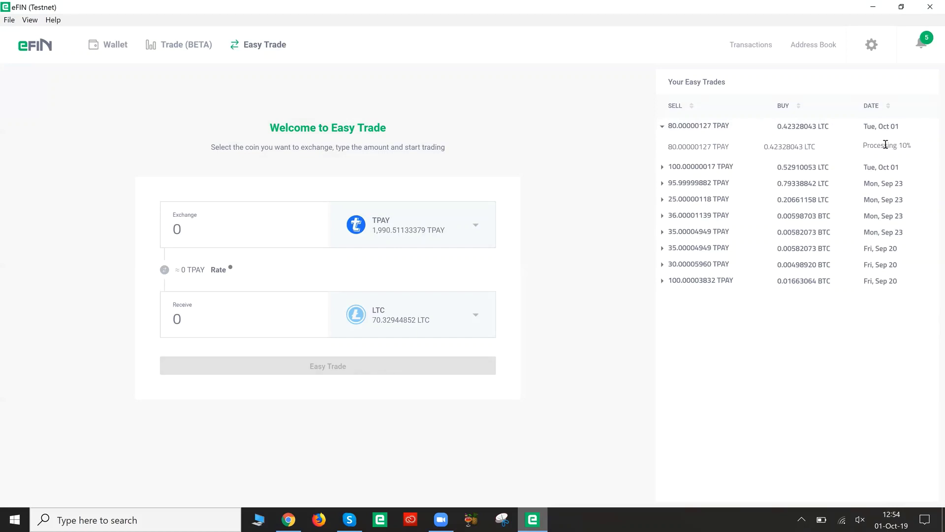
{"action": "left_click", "coordinate": [185, 44]}
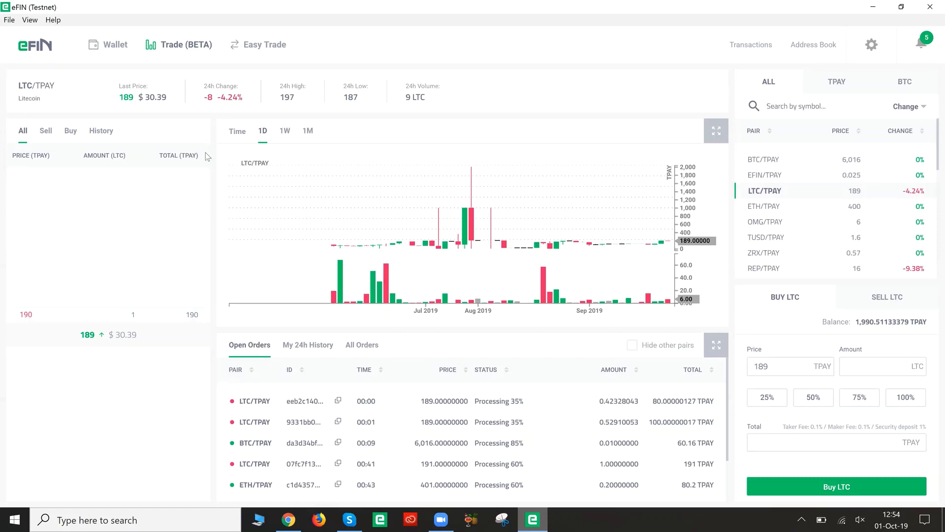
Enter 190 TPAY for 1 LTC, check the order book, and submit the swap
{"action": "left_click", "coordinate": [262, 59]}
{"action": "left_click_drag", "start_coordinate": [236, 224], "coordinate": [140, 225]}
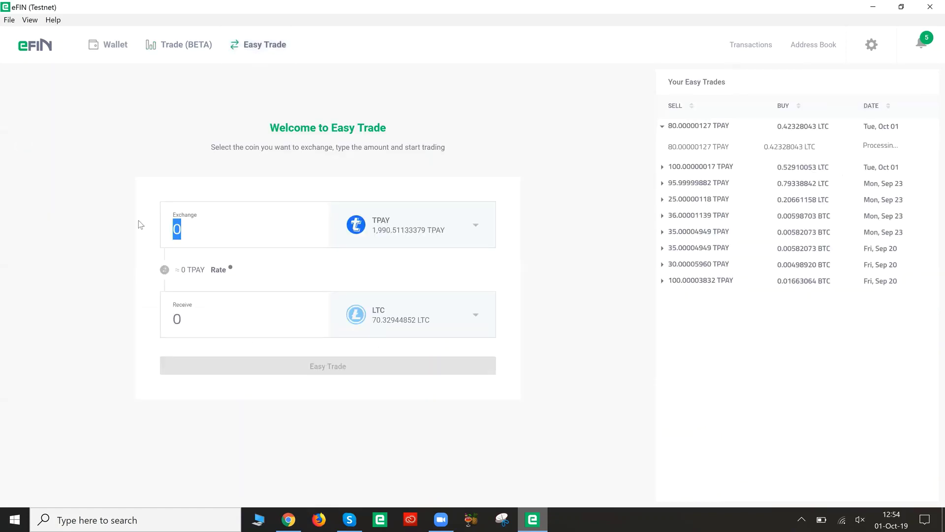
{"action": "type", "text": "19"}
{"action": "type", "text": "0"}
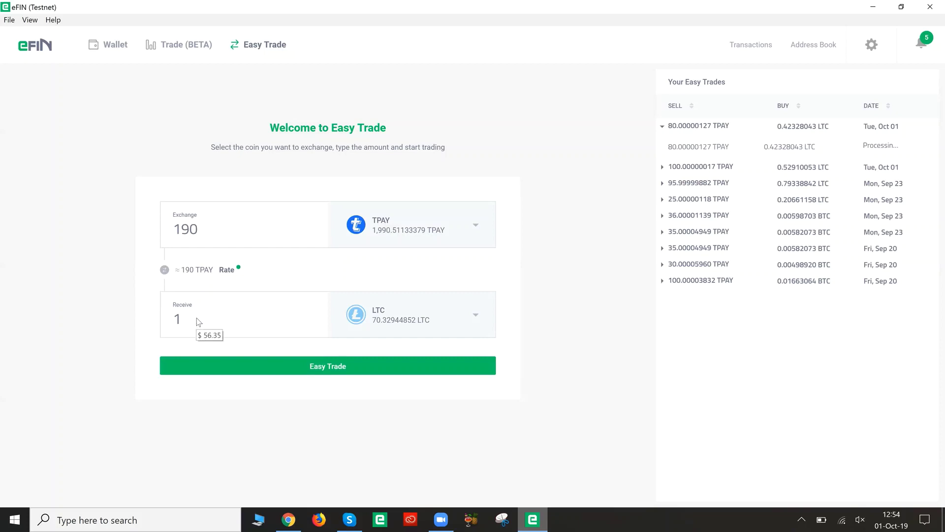
{"action": "left_click", "coordinate": [170, 49]}
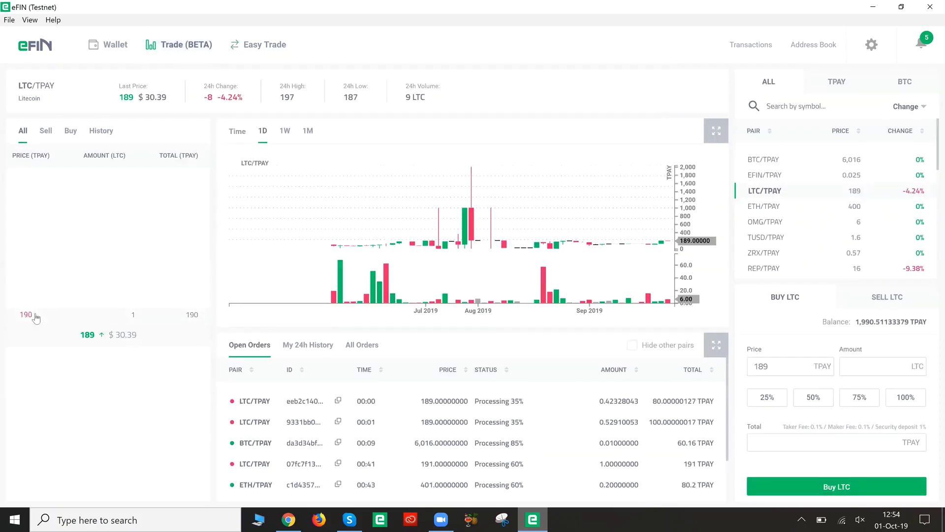
{"action": "left_click", "coordinate": [239, 49]}
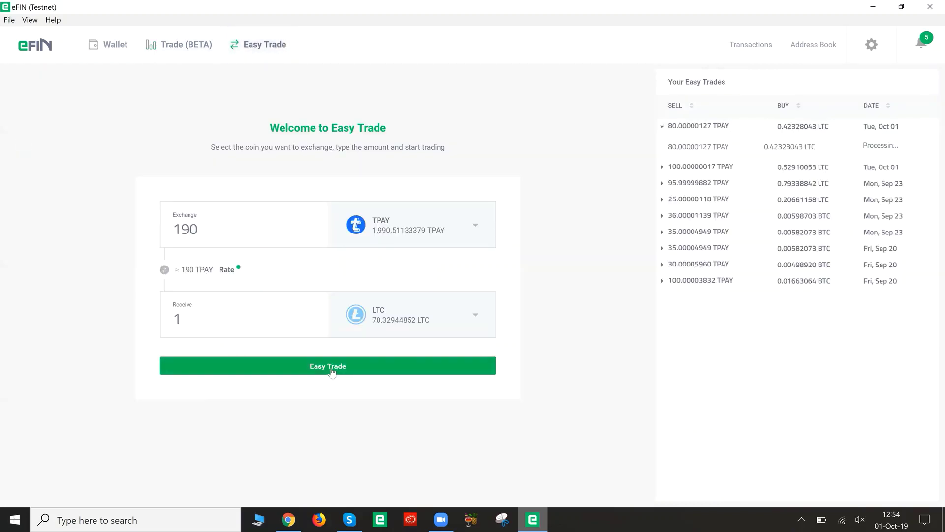
{"action": "left_click", "coordinate": [332, 373]}
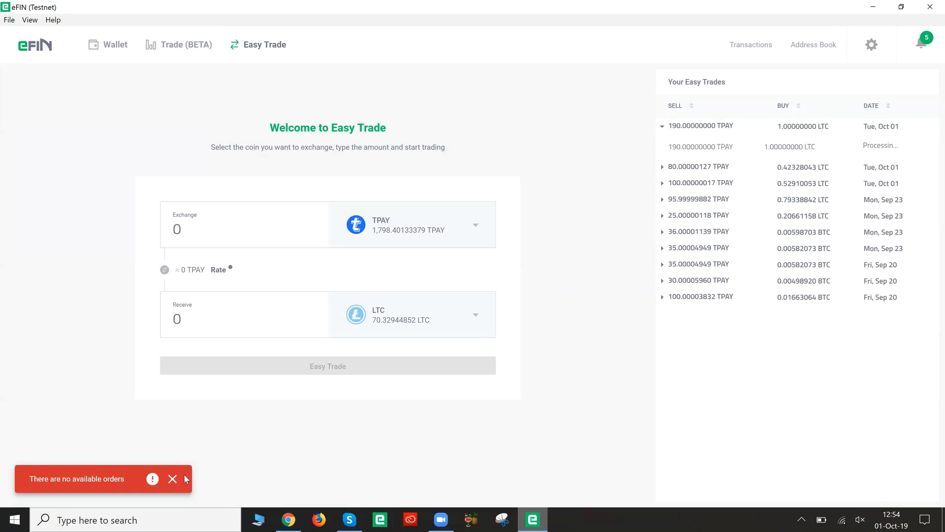
Close the red no-available-orders toast
{"action": "left_click", "coordinate": [174, 480]}
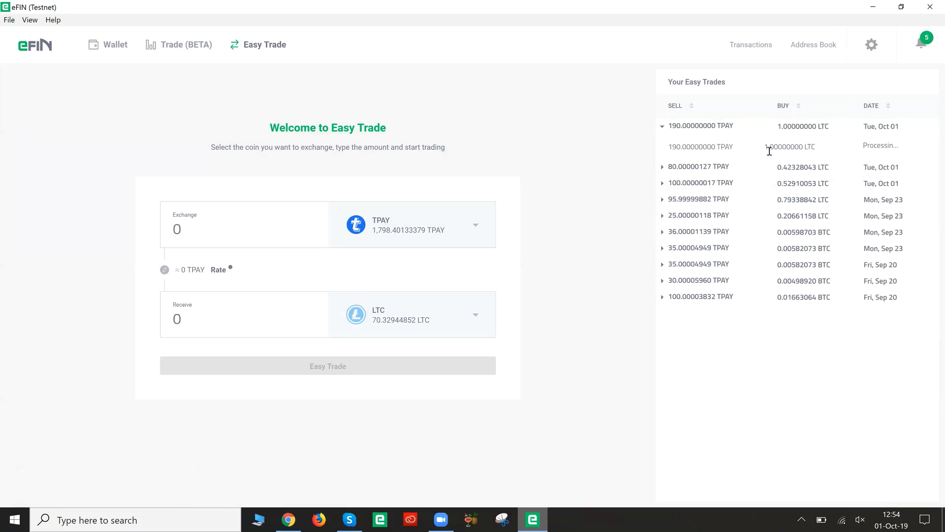